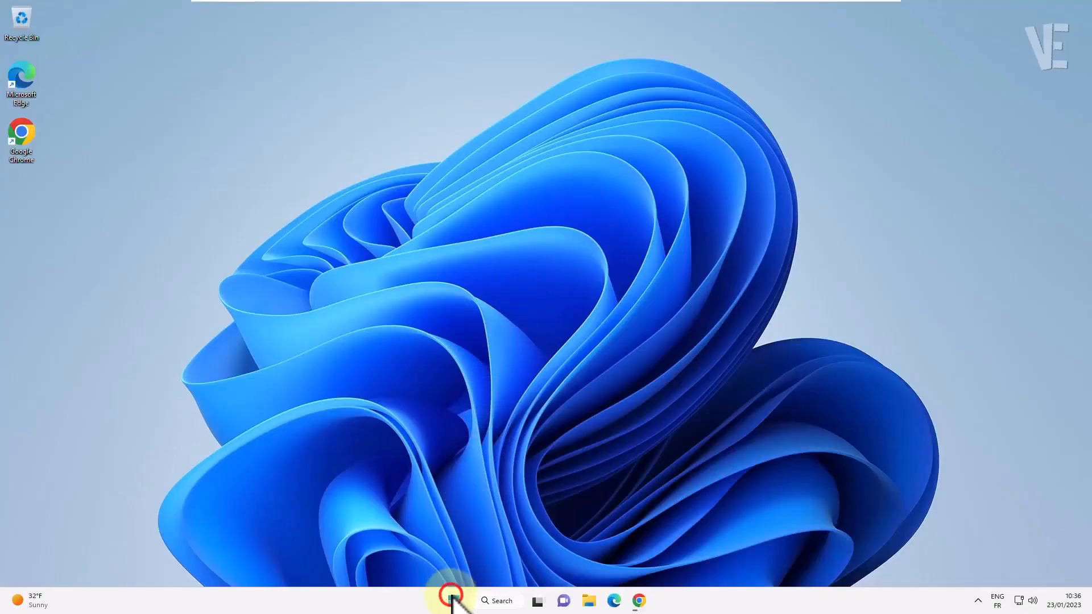
Open the Settings window and go to the Other trouble-shooters page of the System troubleshooting settings.
left_click(452, 601)
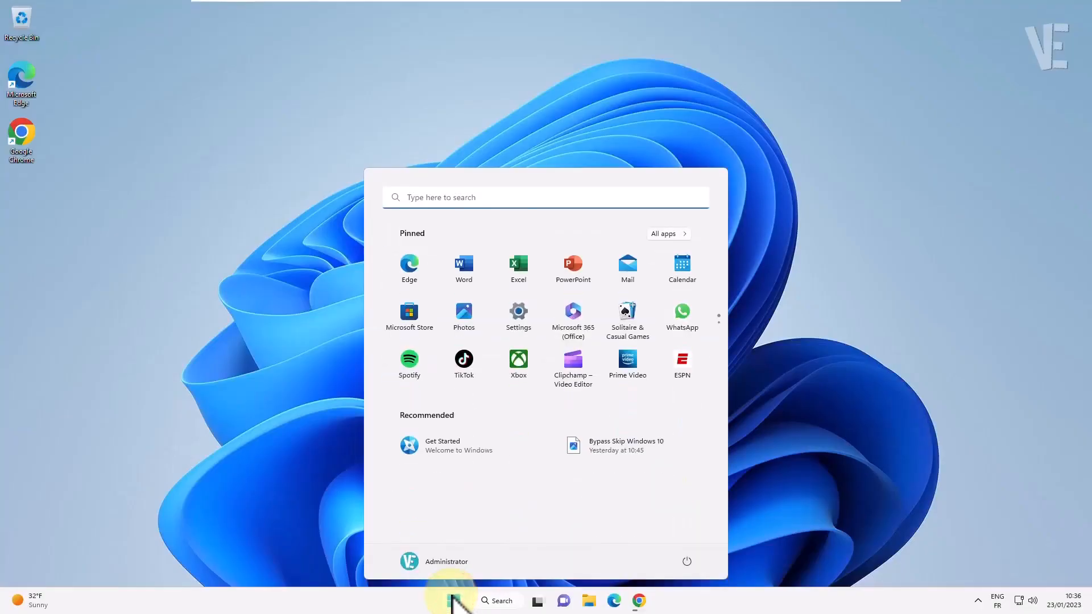
left_click(525, 318)
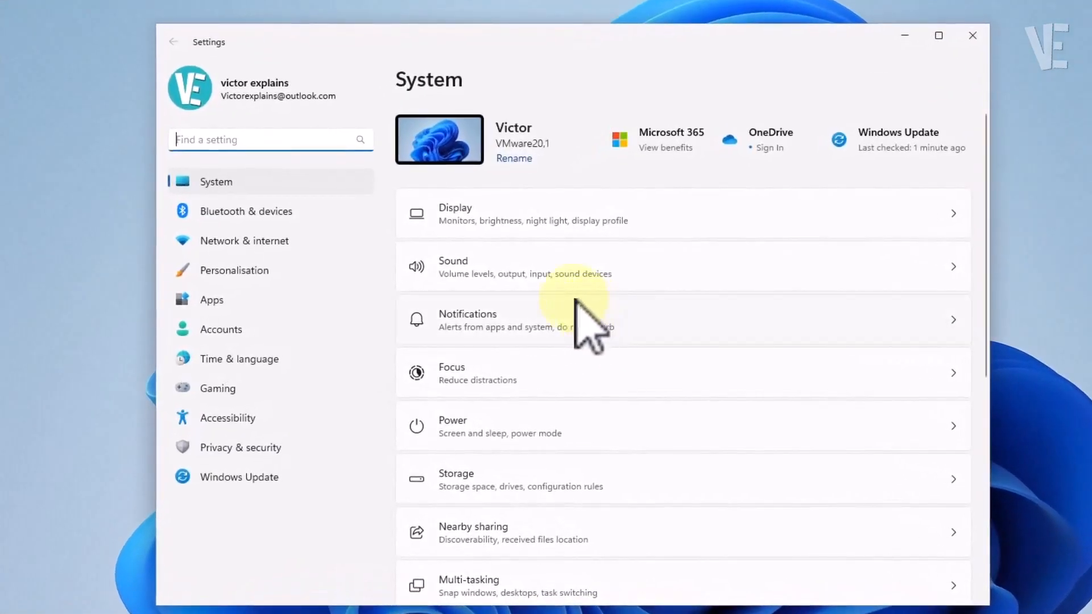
left_click(278, 183)
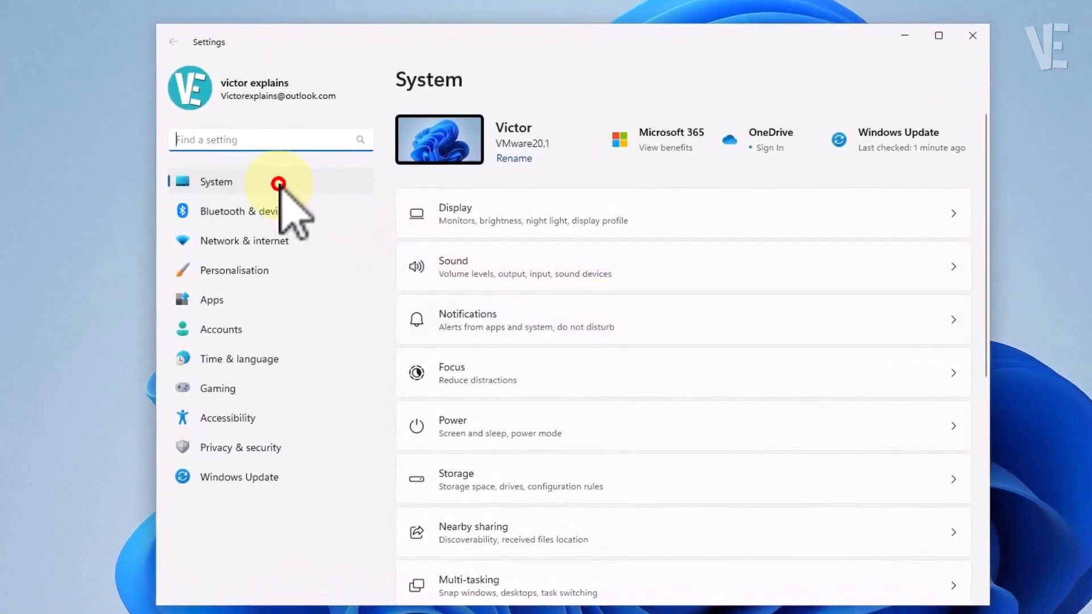
scroll(519, 279, "down", 7)
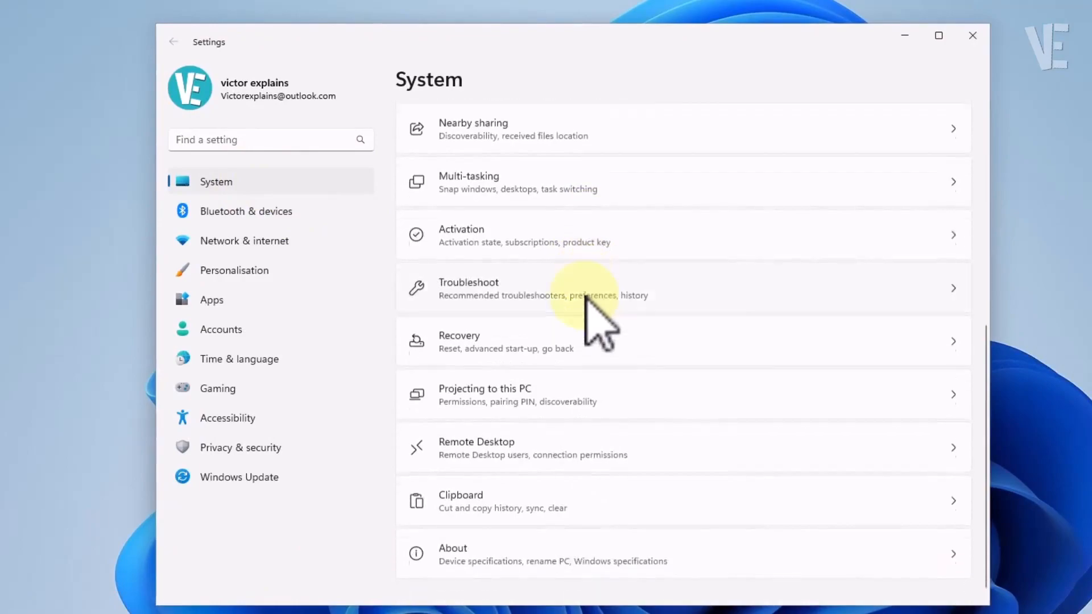
left_click(502, 287)
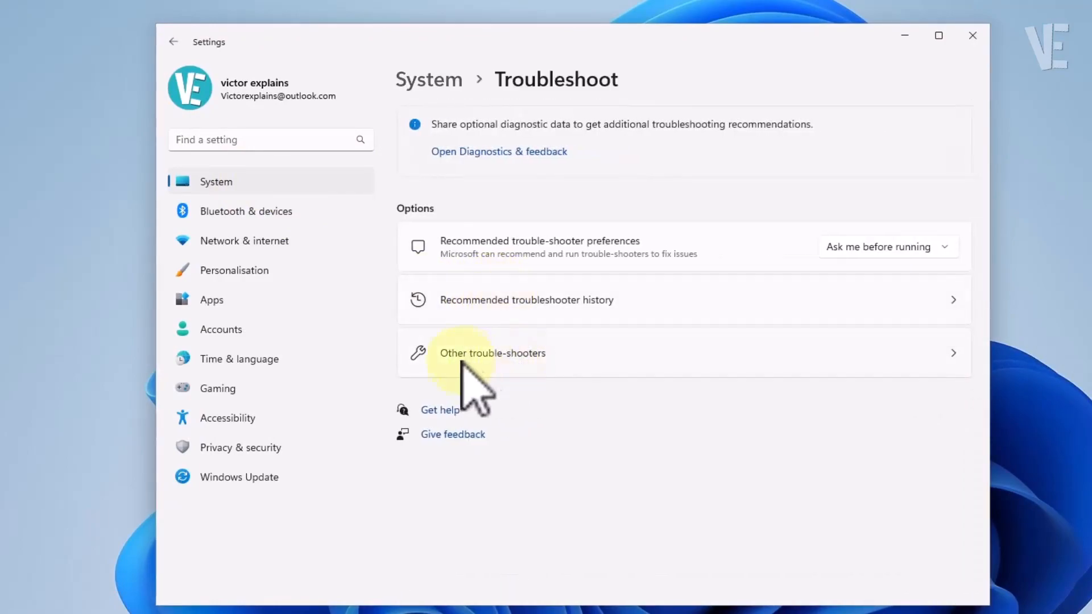
left_click(505, 358)
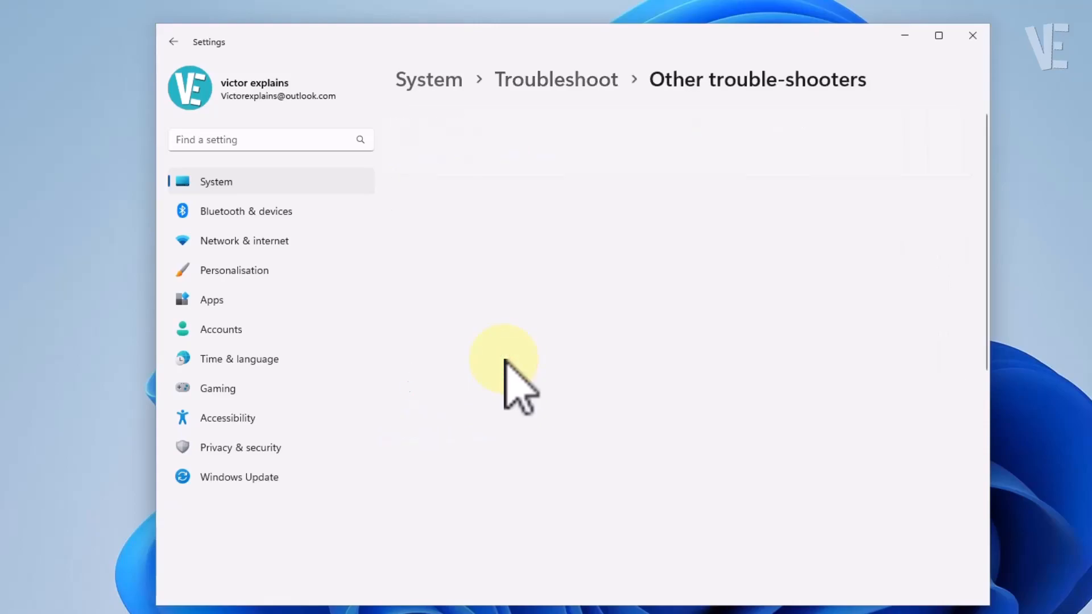
Run the Video Playback troubleshooter, open the video playback settings from it, and close the troubleshooter.
scroll(583, 364, "down", 10)
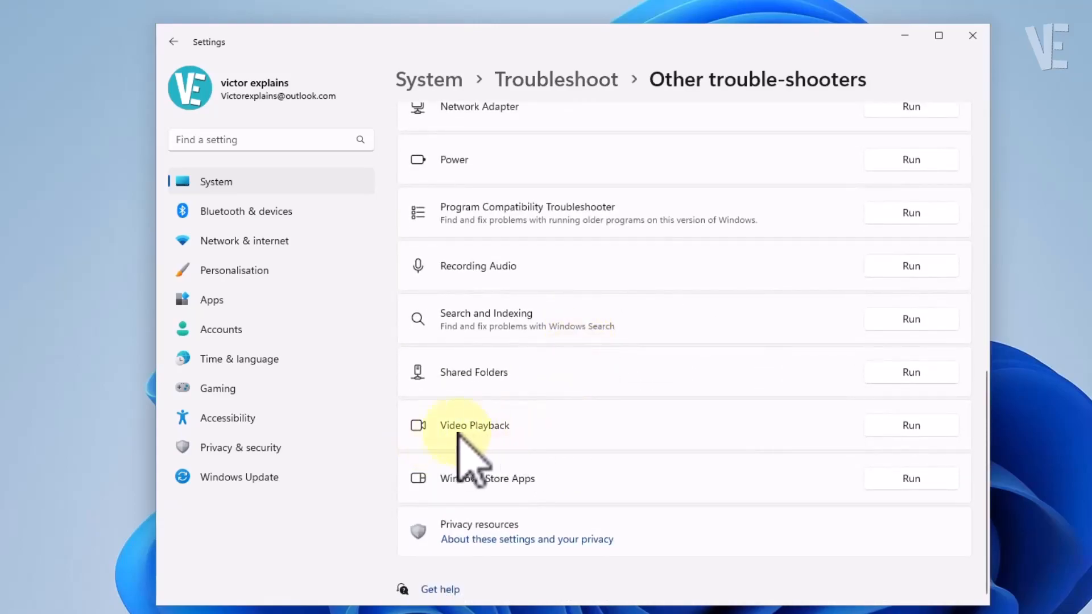
left_click(910, 427)
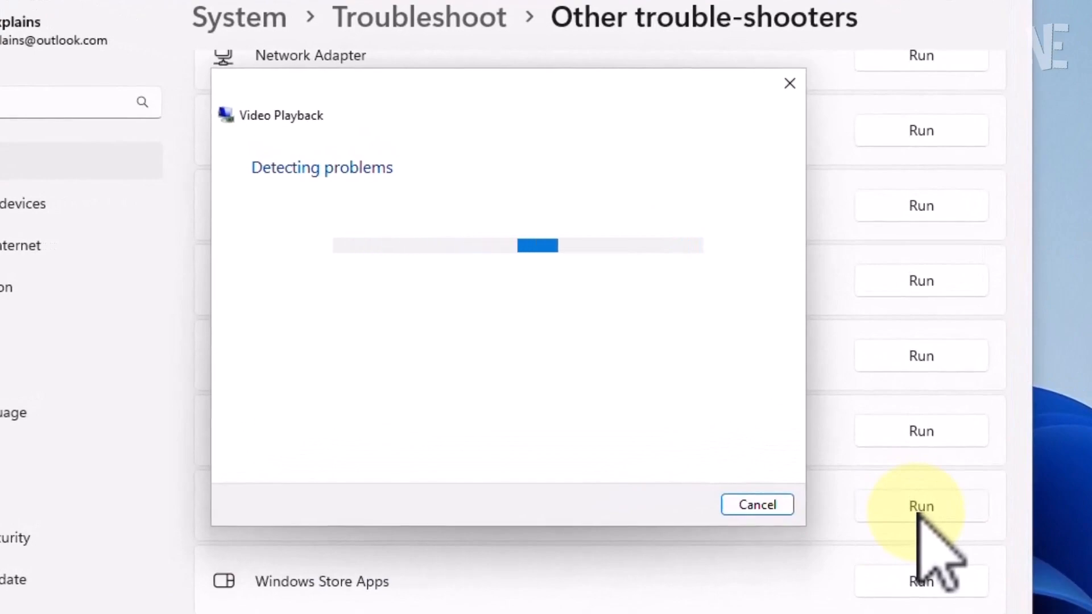
left_click(375, 307)
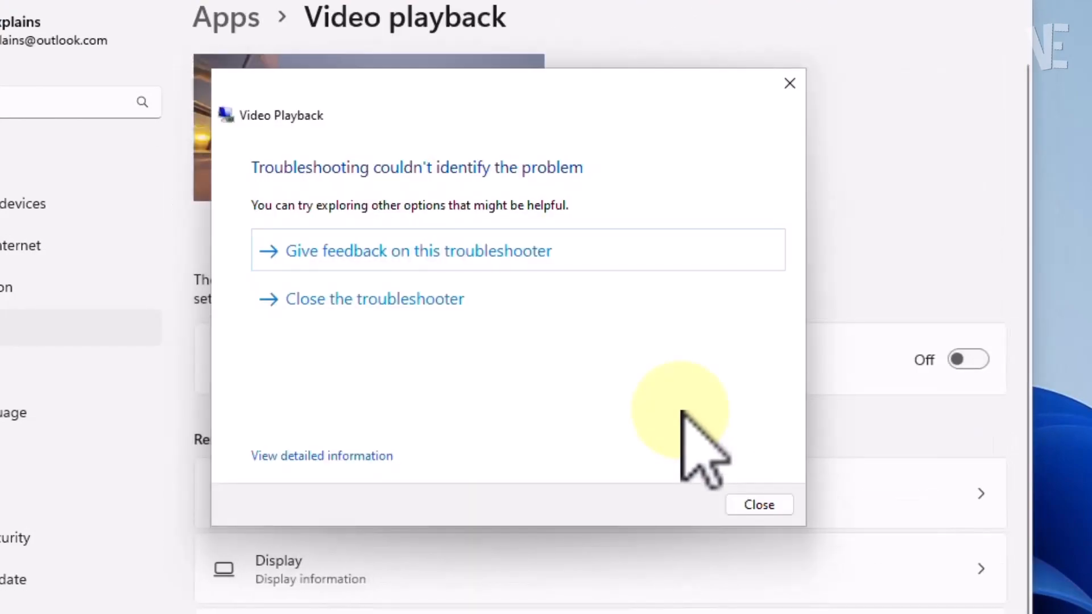
left_click(799, 85)
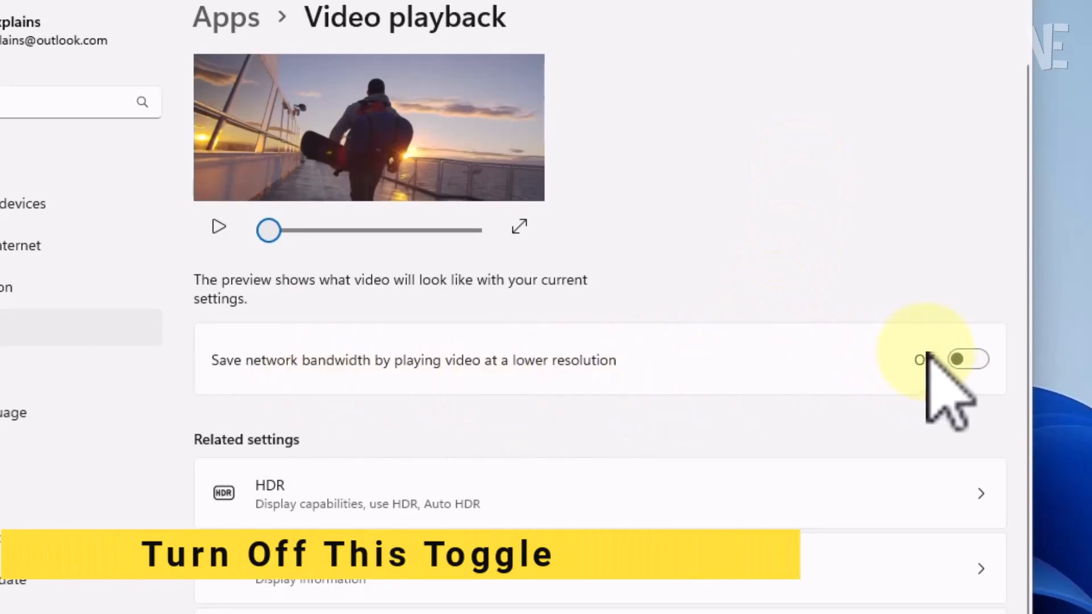
Make sure saving network bandwidth by playing video at a lower resolution is switched off, and close Settings.
left_click(981, 364)
left_click(961, 361)
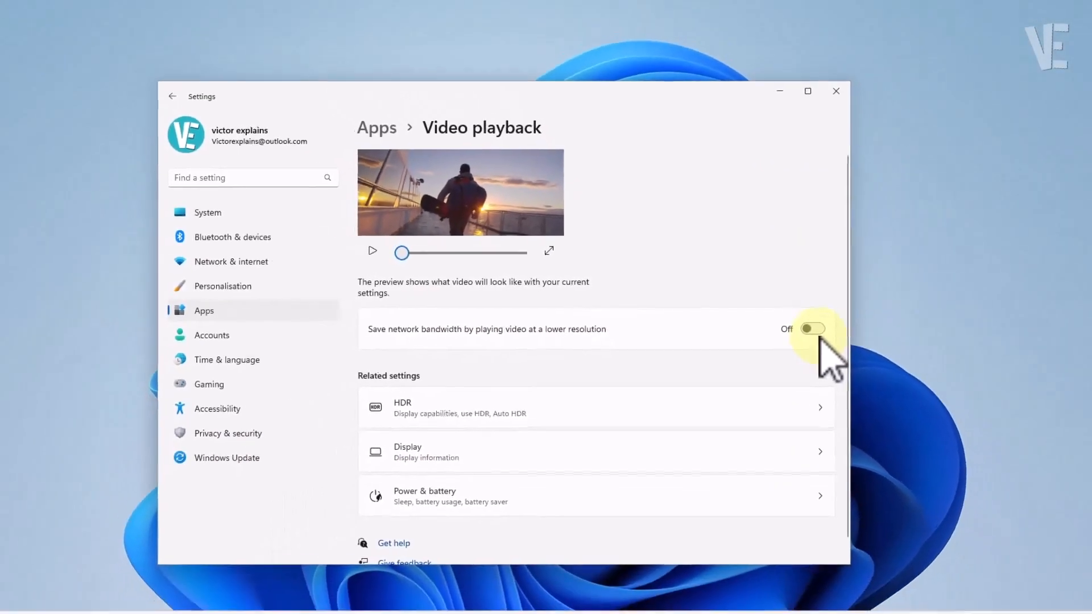
left_click(823, 107)
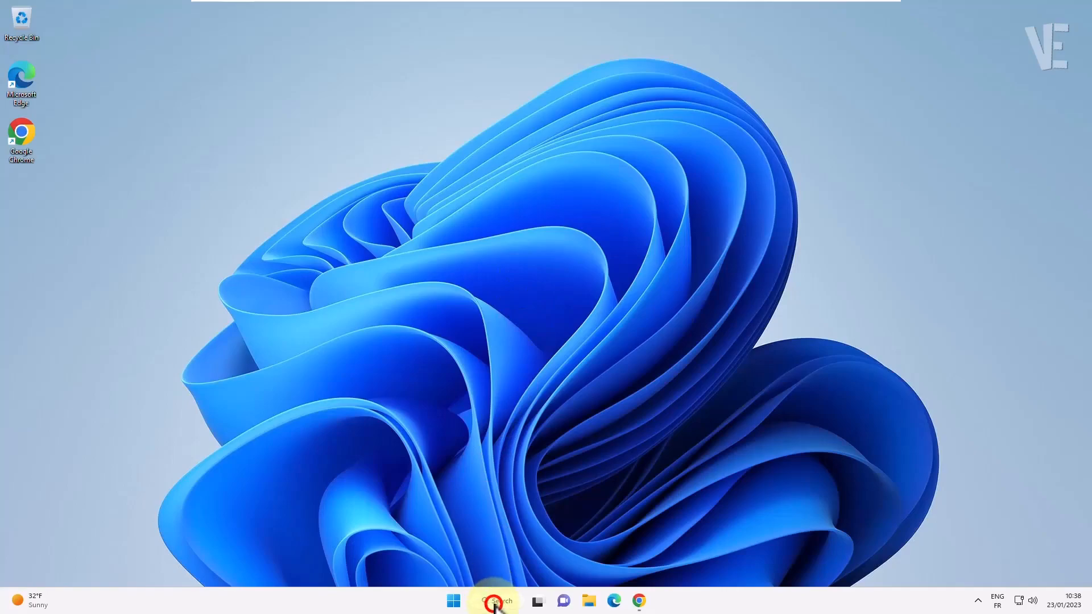
Search Windows for "device manager" and open Device Manager.
left_click(493, 603)
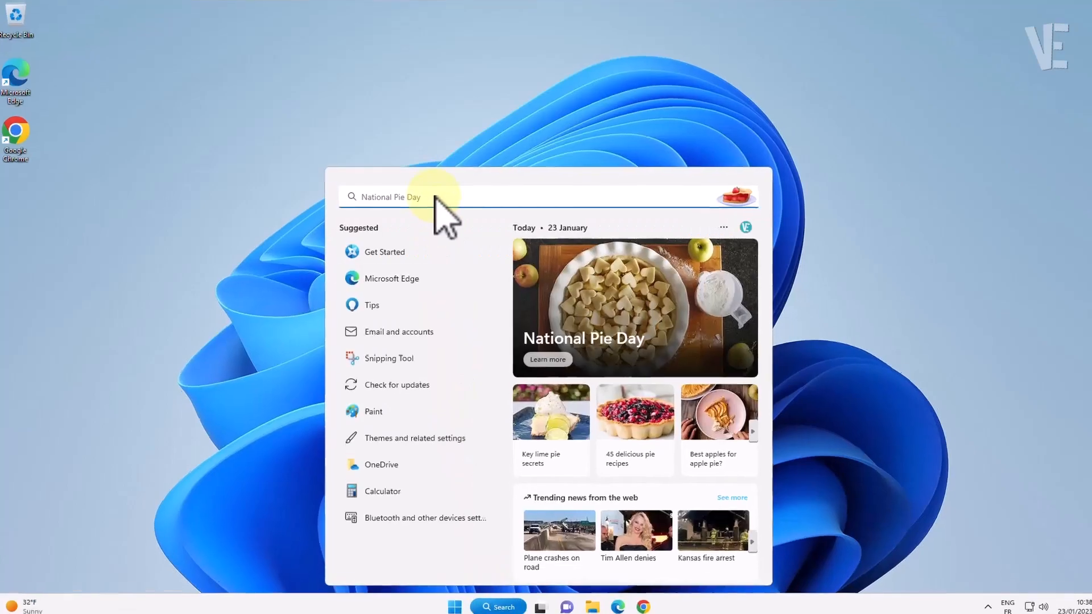
type("d")
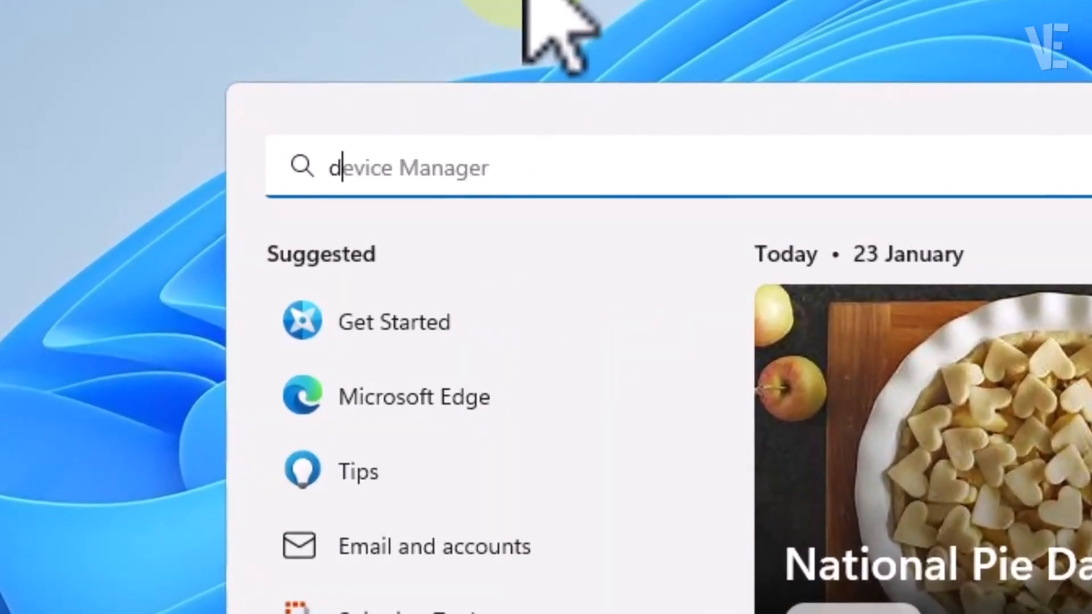
type("evice ")
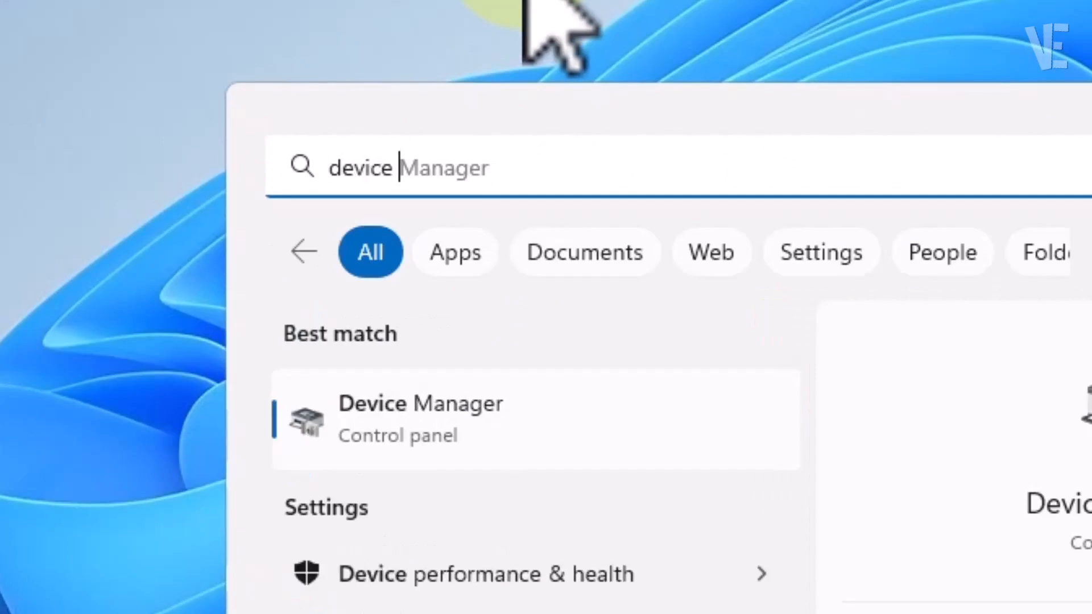
type("manager")
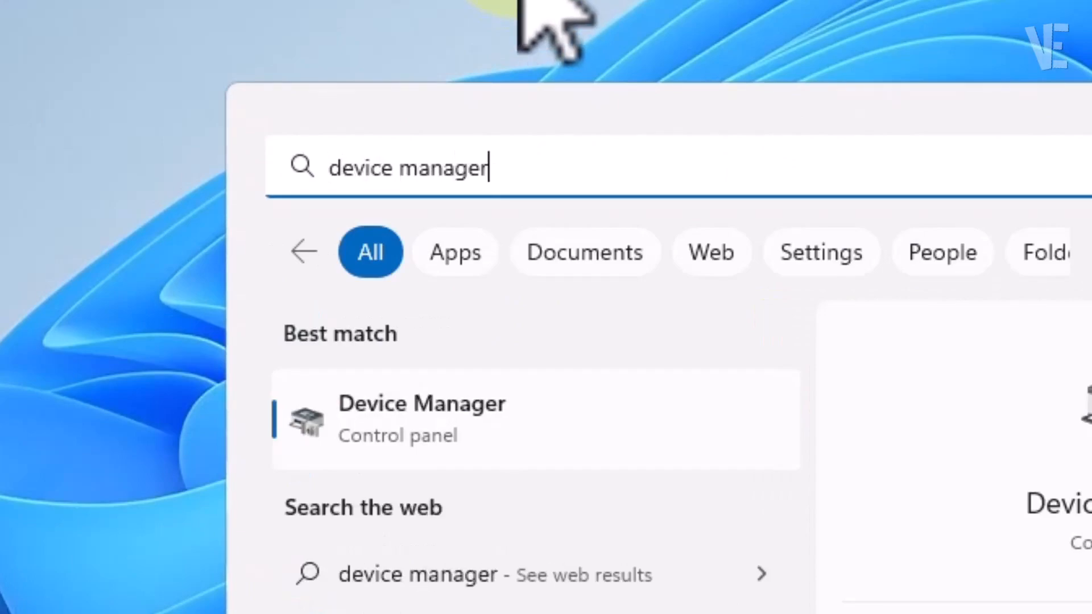
left_click(466, 414)
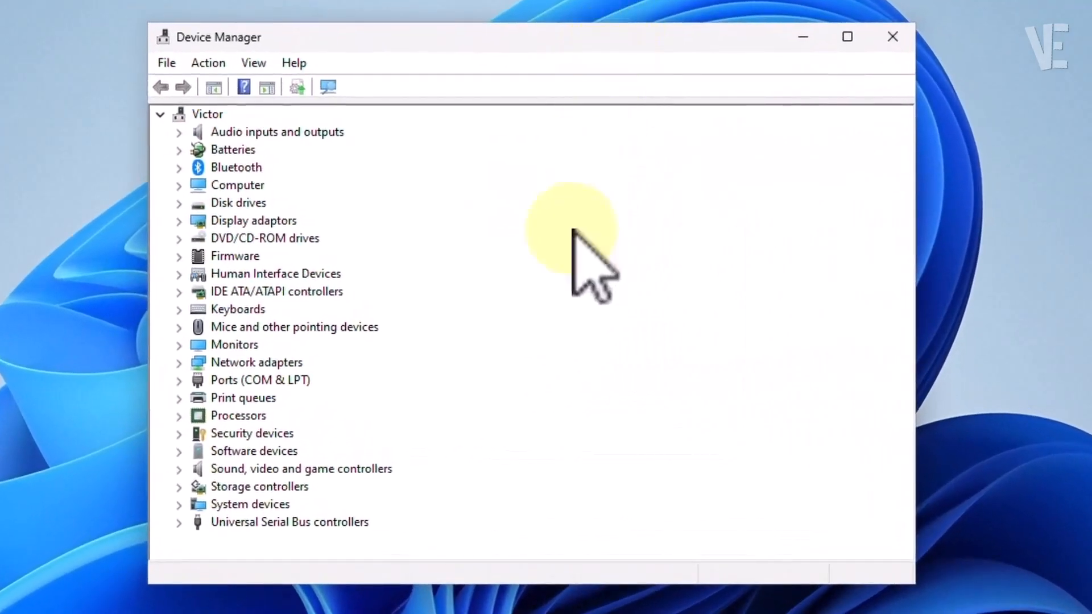
Update the driver of the VMware SVGA 3D display adaptor by searching automatically for drivers.
left_click(254, 221)
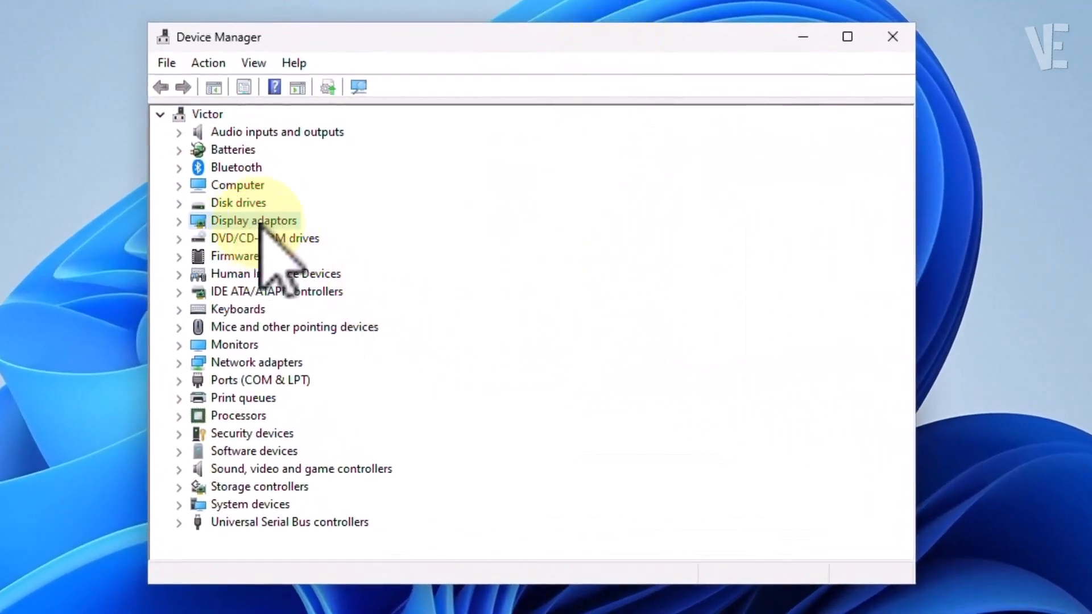
left_click(180, 221)
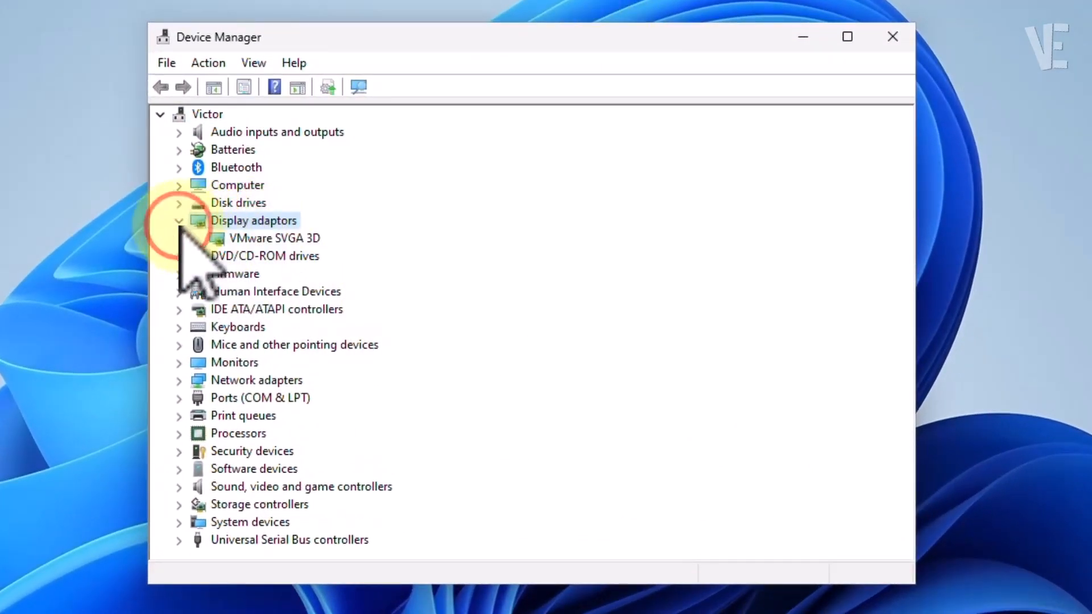
left_click(289, 239)
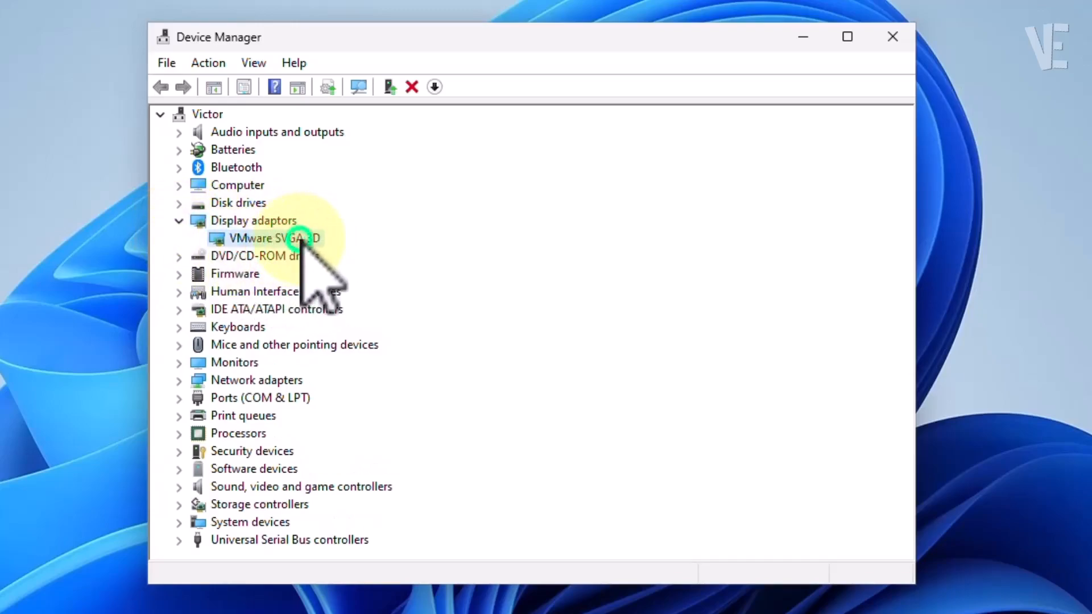
right_click(300, 239)
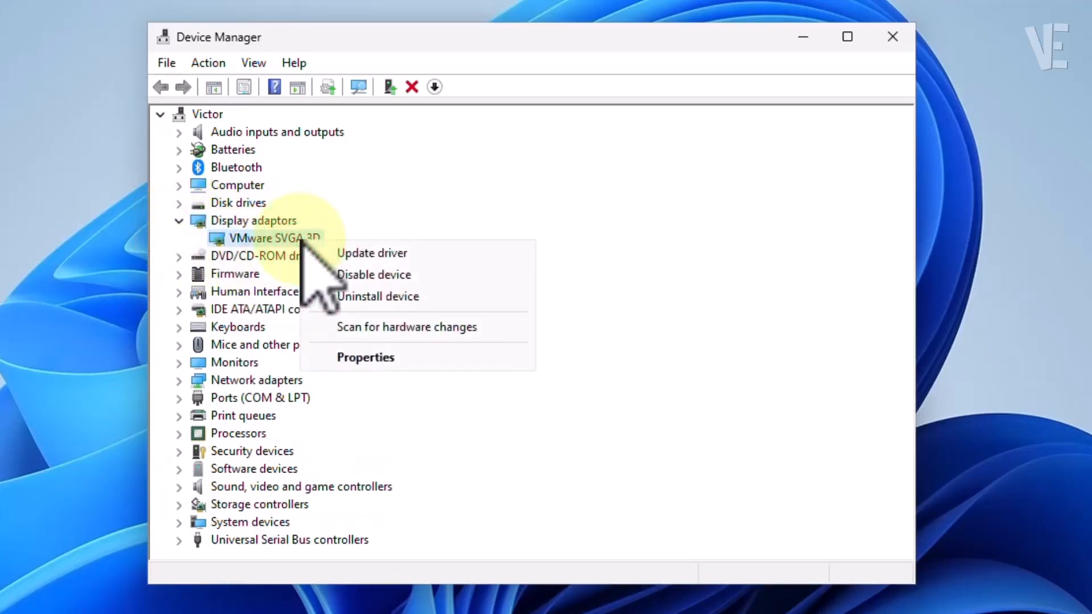
left_click(379, 252)
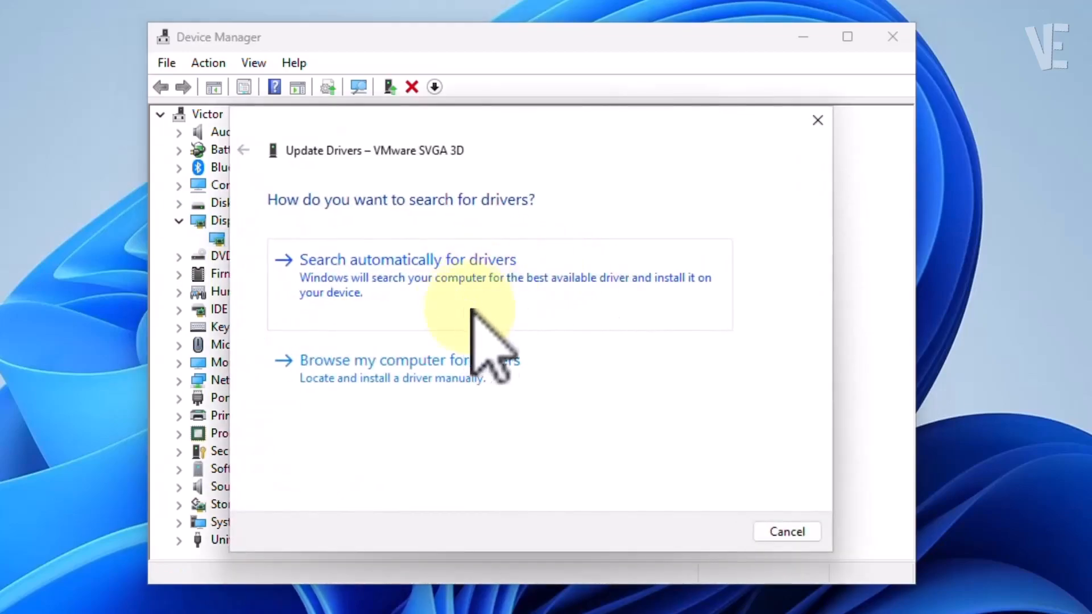
left_click(478, 282)
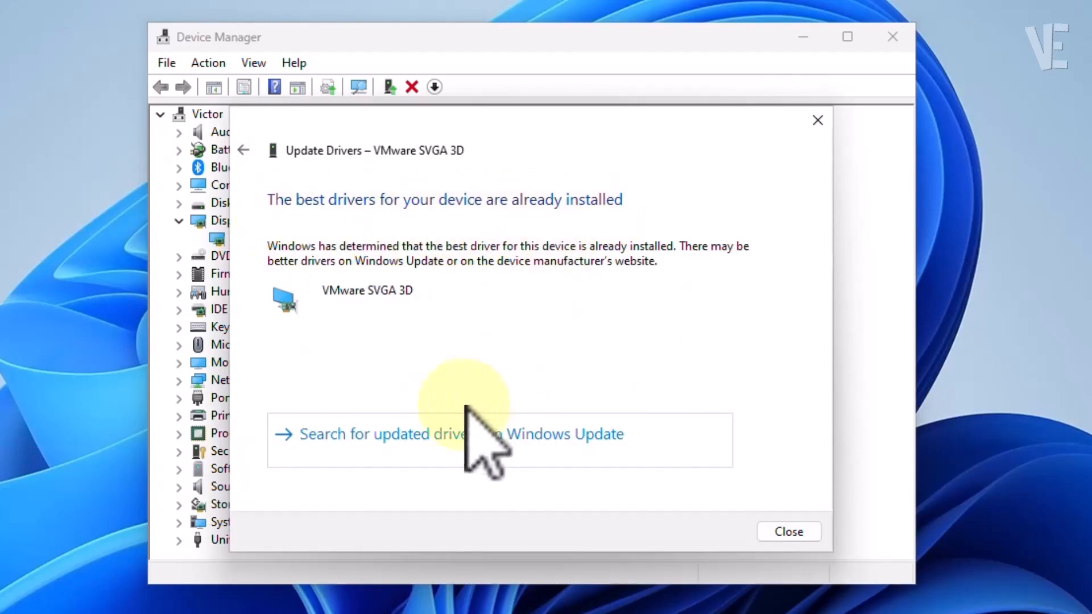
Check Windows Update for updated drivers, and close the Settings and Device Manager windows.
left_click(438, 436)
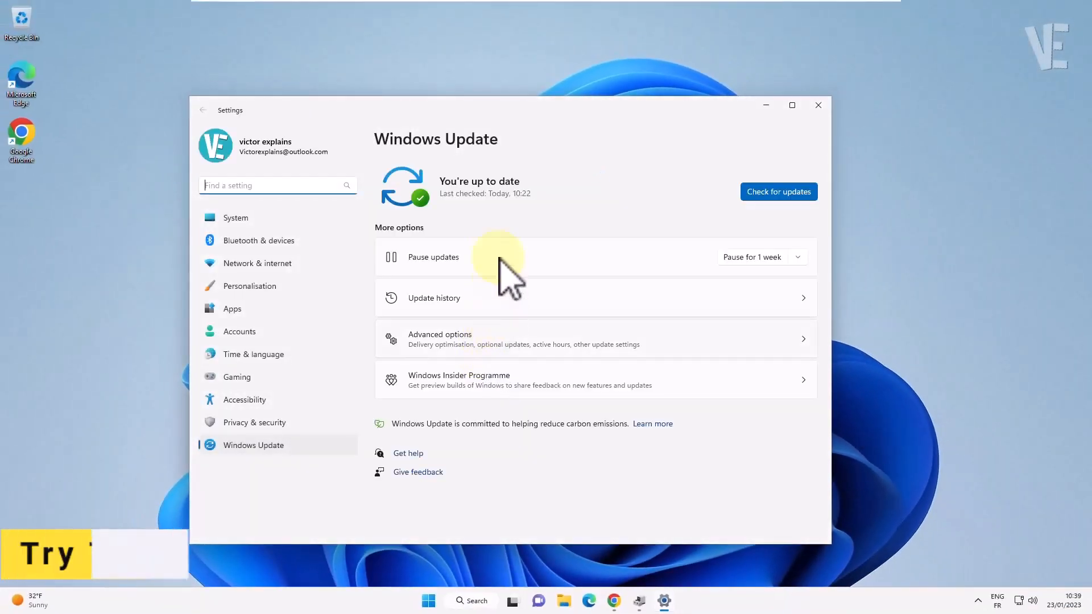
left_click(782, 193)
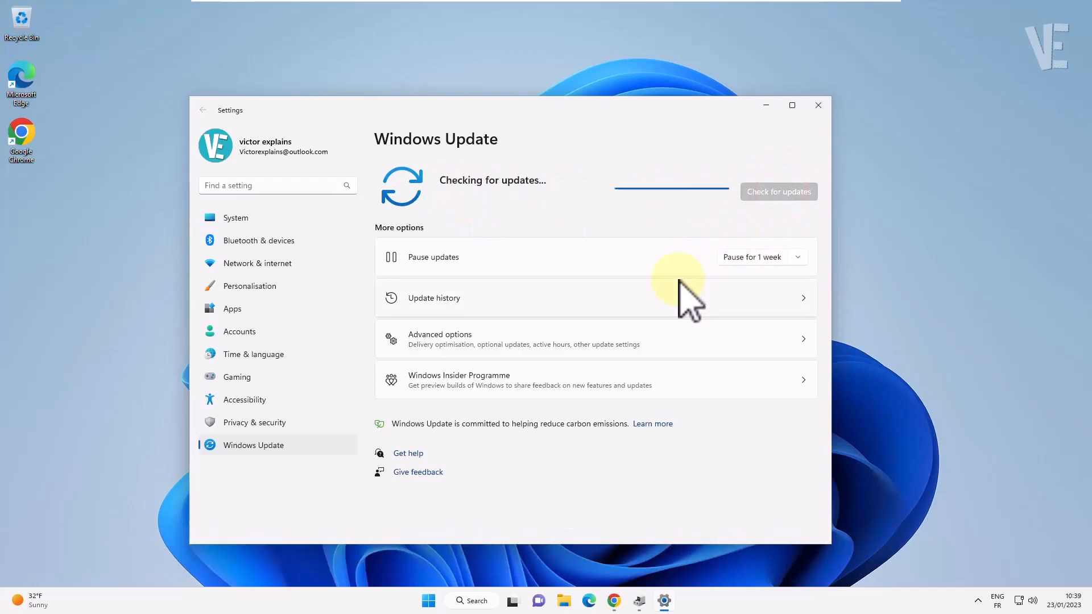
left_click(816, 103)
left_click(742, 122)
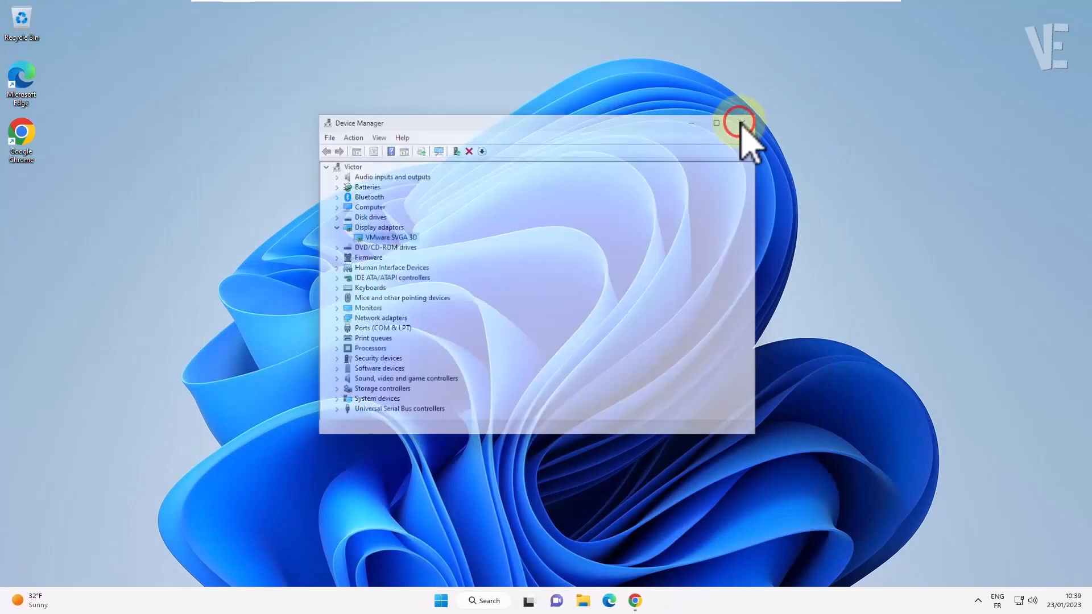
Search Windows for "control panel", open Control Panel, and display its items as large icons.
left_click(453, 601)
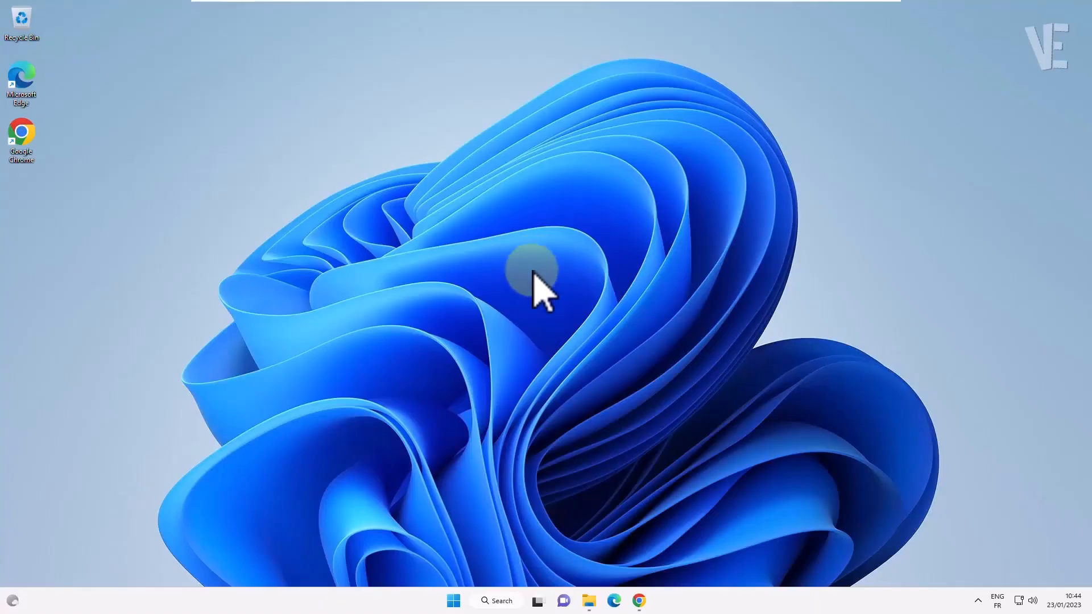
left_click(500, 600)
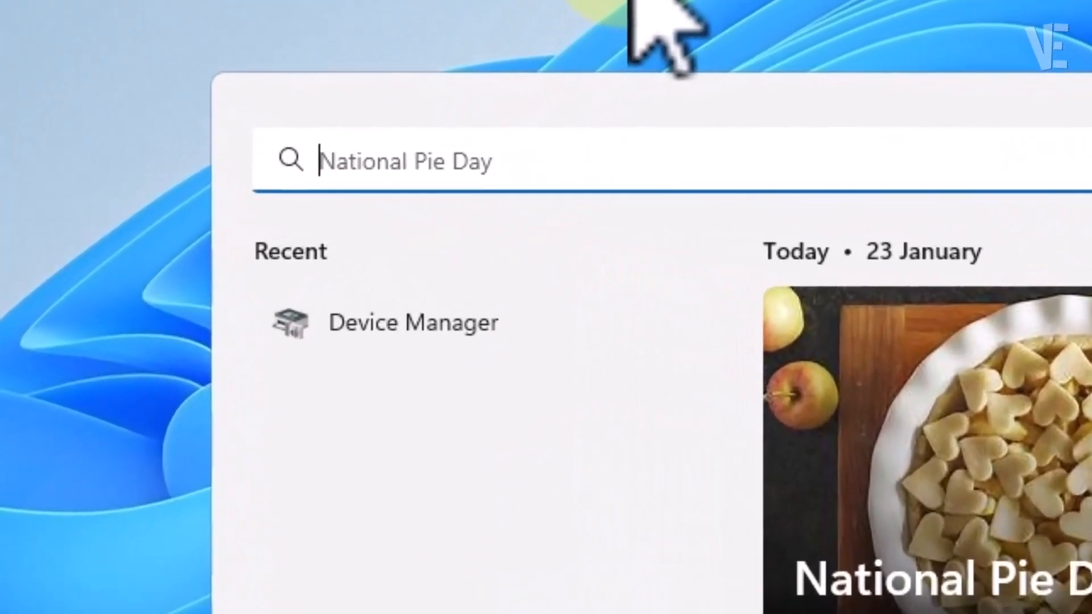
type("control panel")
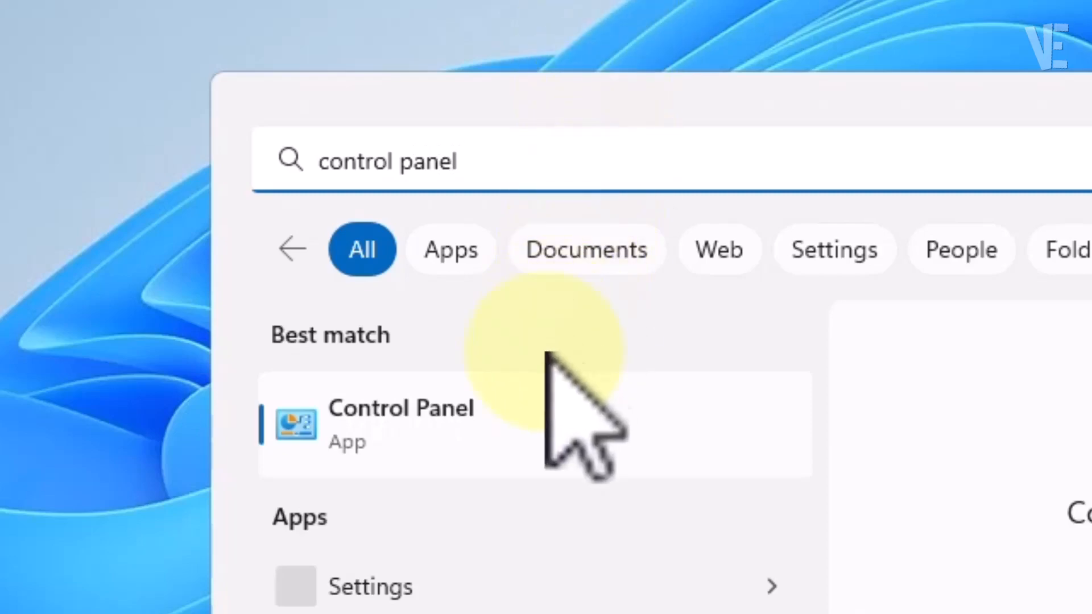
left_click(478, 440)
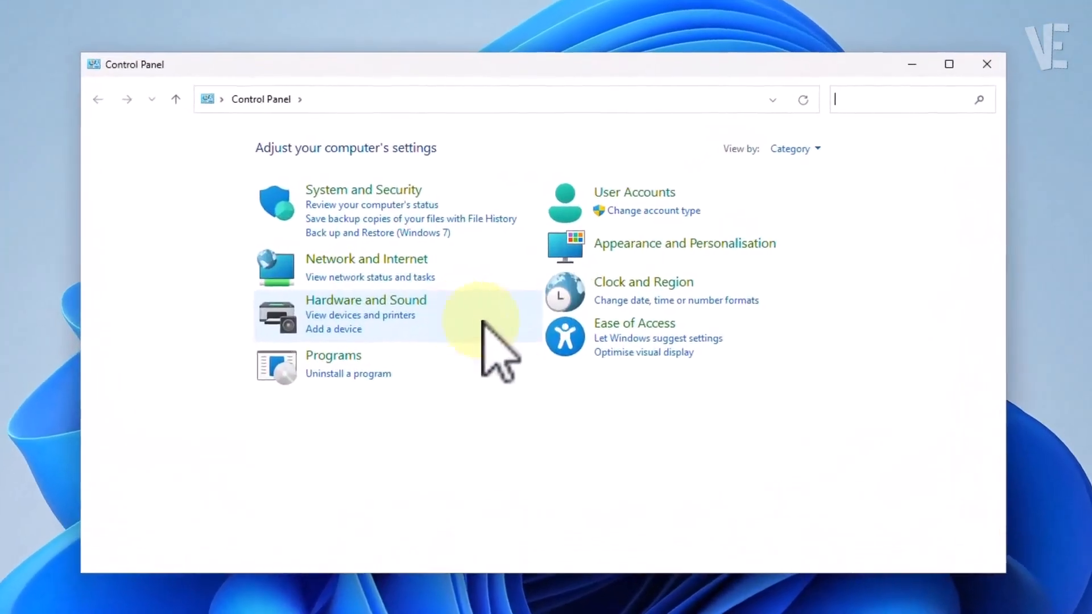
left_click(800, 150)
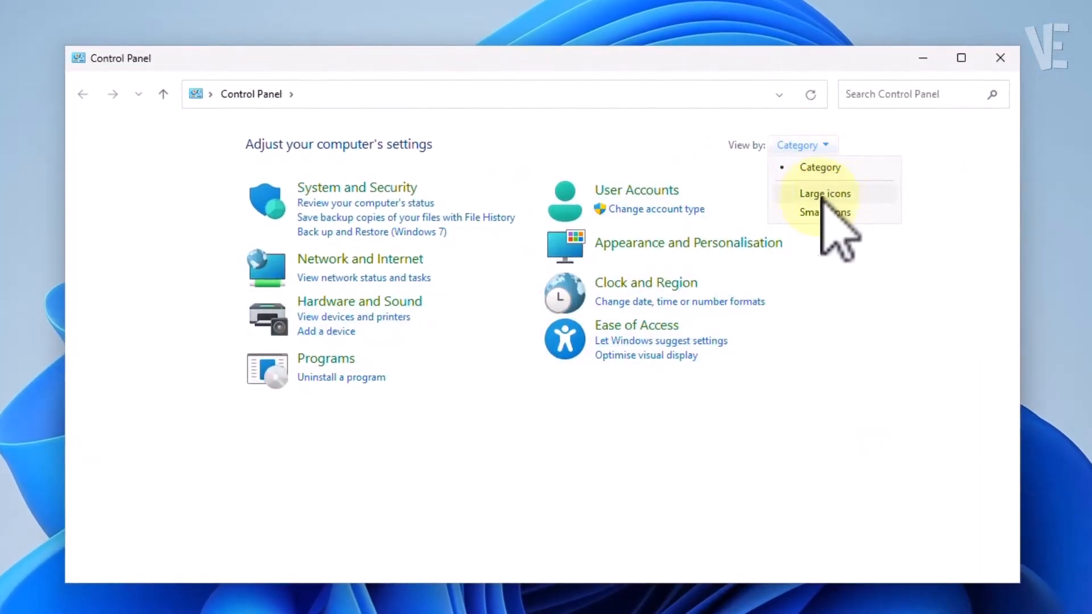
left_click(816, 194)
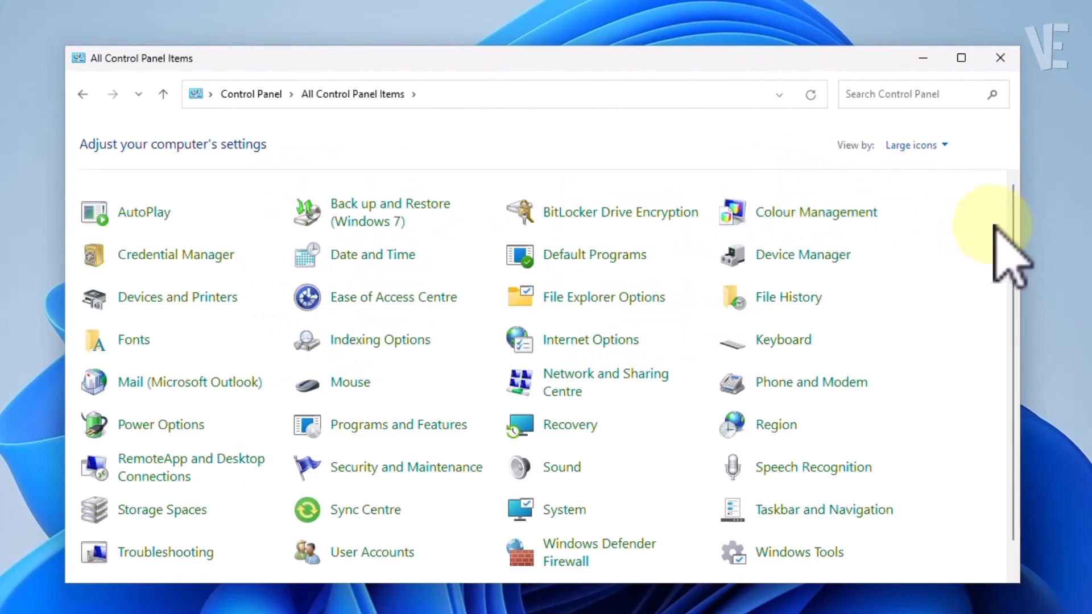
Open Internet Options from the Control Panel items and display its advanced settings.
left_click_drag(1014, 218, 1016, 243)
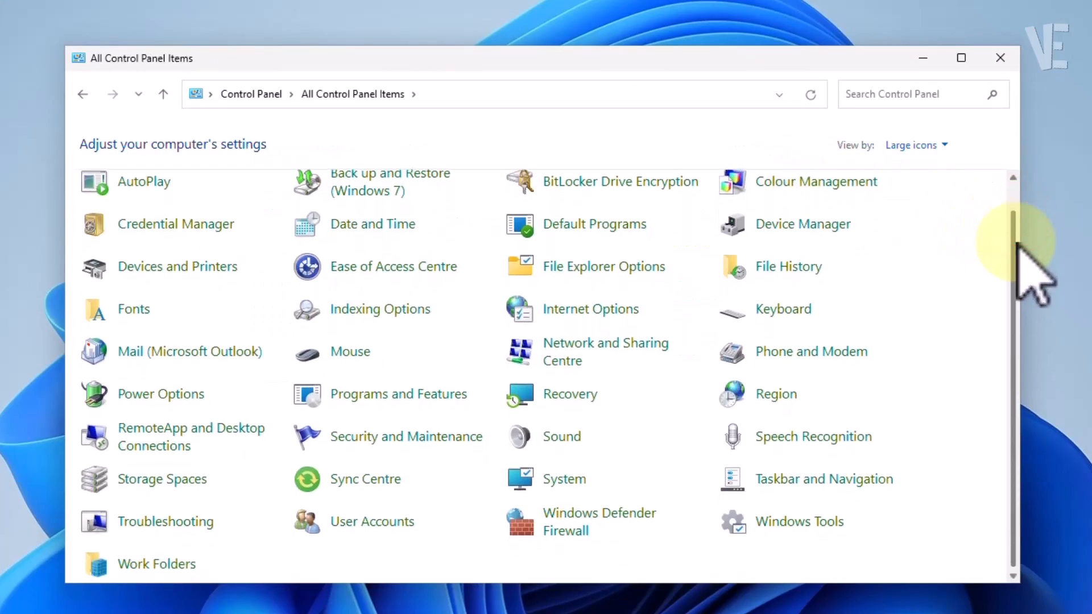
left_click(611, 309)
left_click_drag(146, 83, 634, 118)
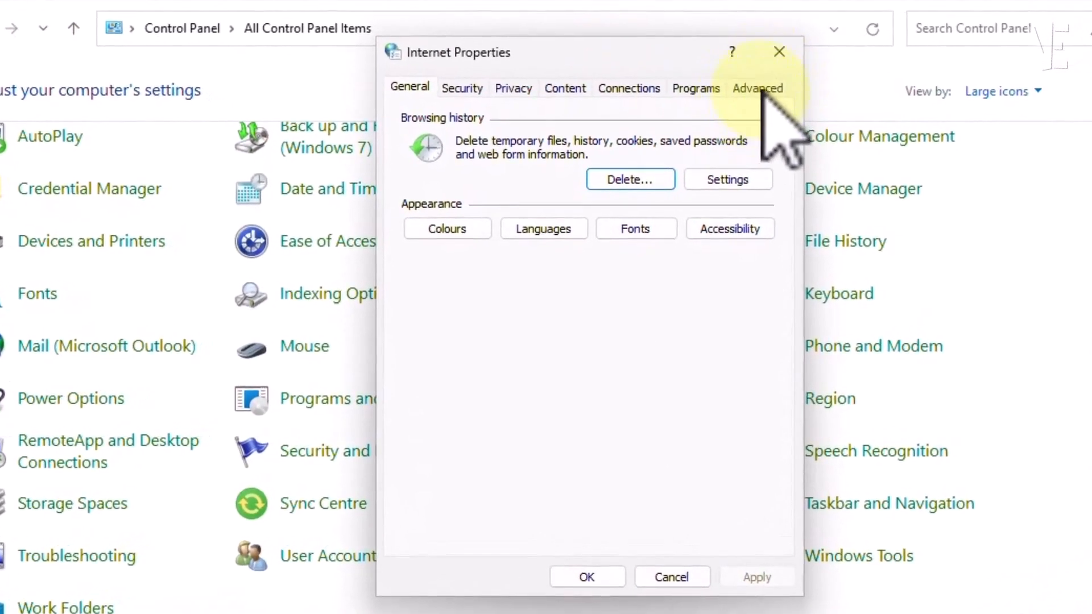
left_click(762, 90)
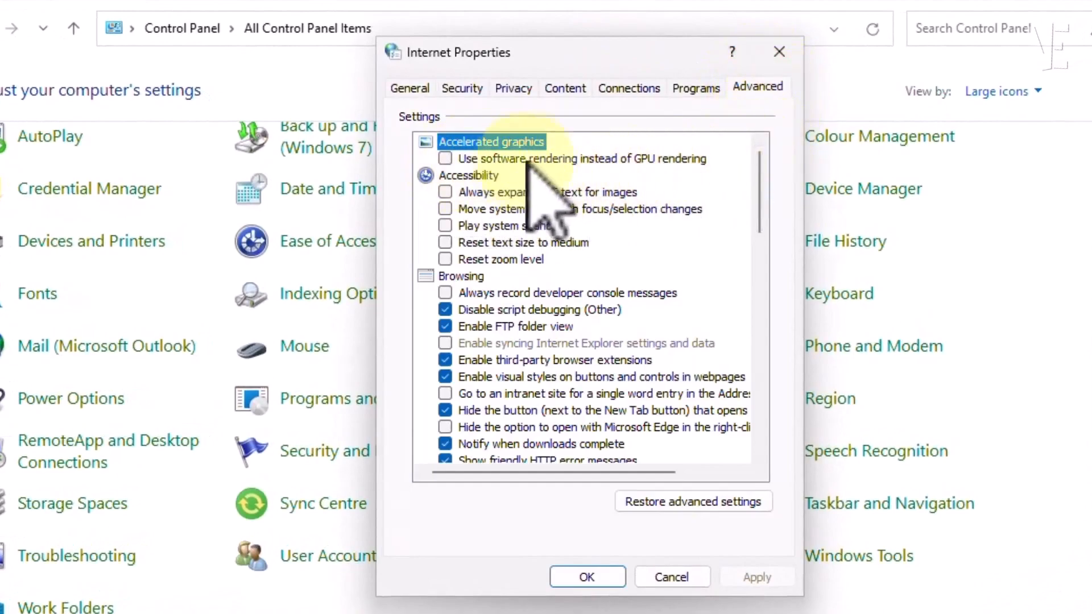
Enable "Use software rendering instead of GPU rendering", apply the change, and close Internet Properties and Control Panel.
left_click(445, 160)
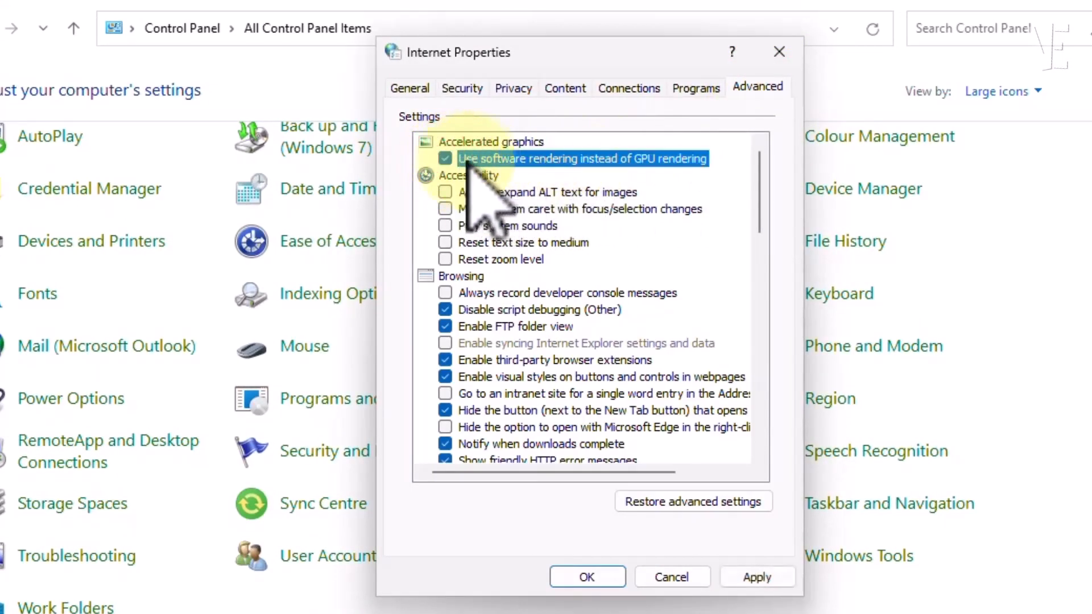
left_click(765, 576)
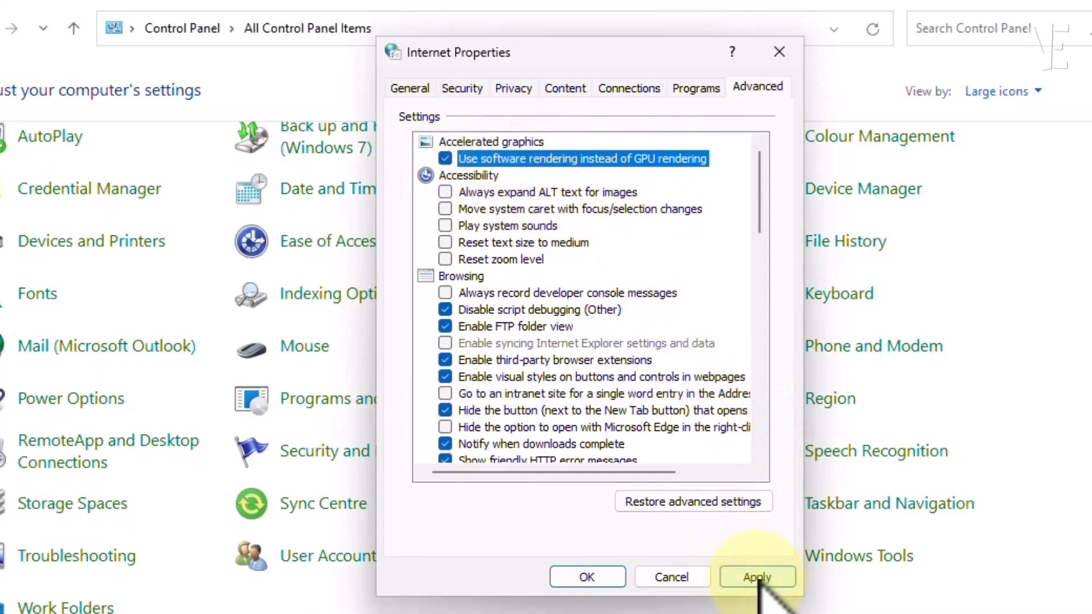
left_click(586, 576)
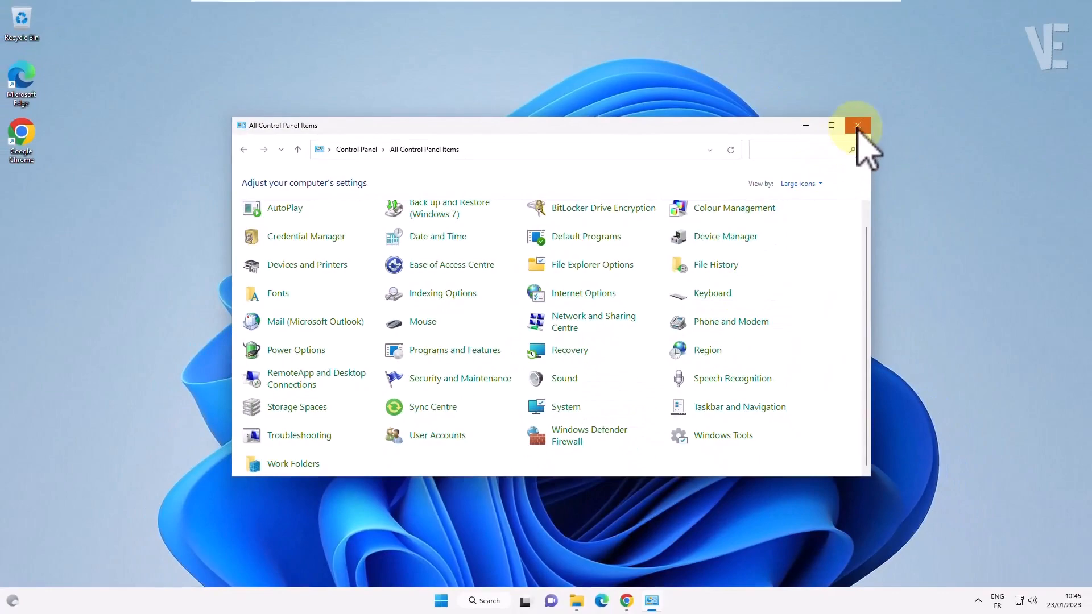
left_click(858, 125)
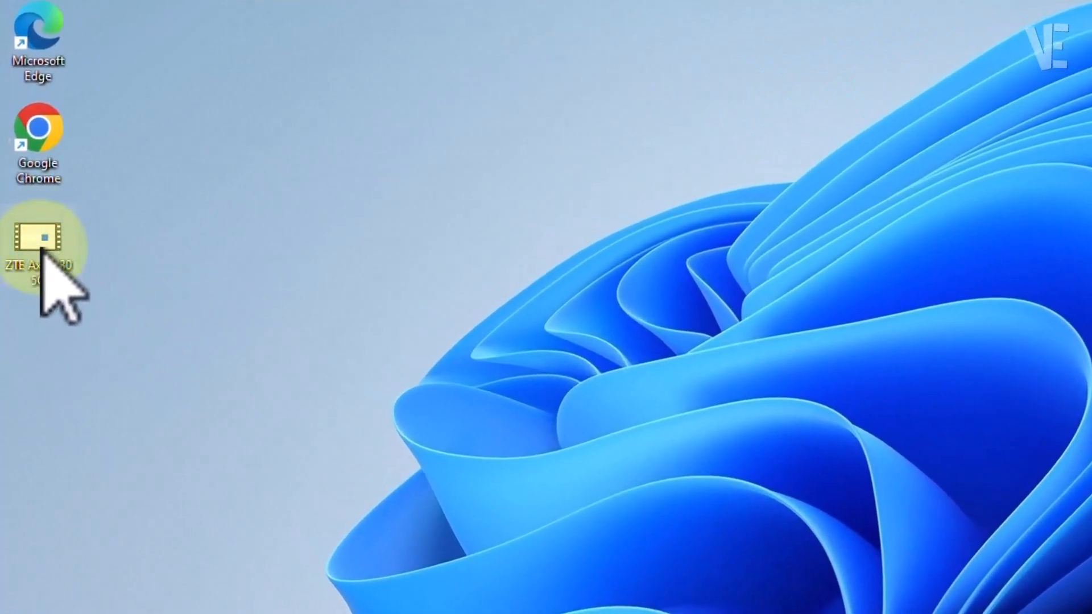
Open the ZTE Axon 30 5G video on the desktop with VLC media player and dismiss the Privacy and Network Access Policy dialog.
right_click(41, 250)
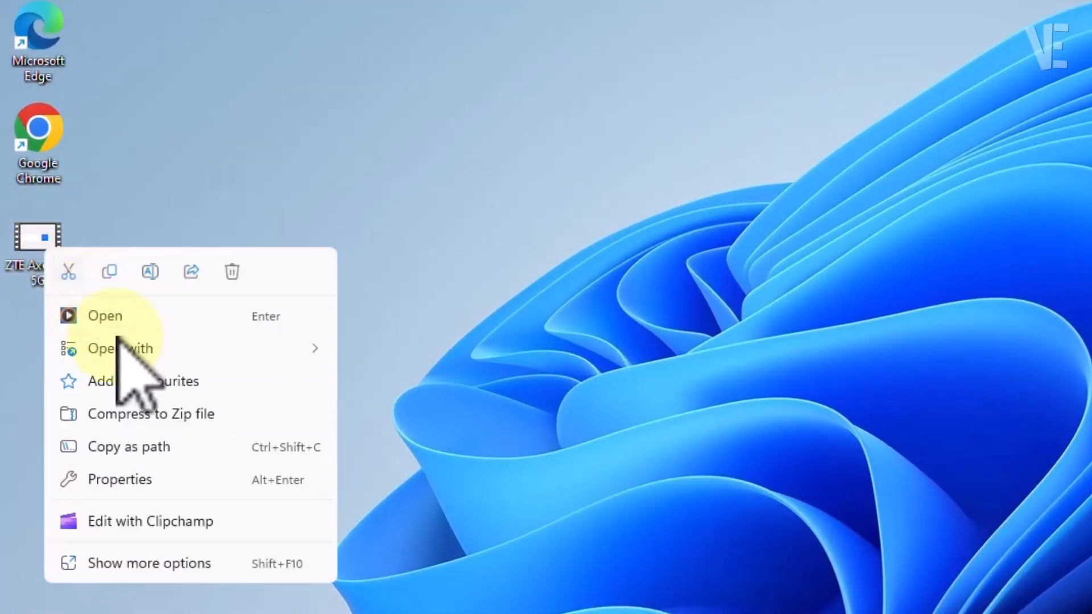
mouse_move(121, 350)
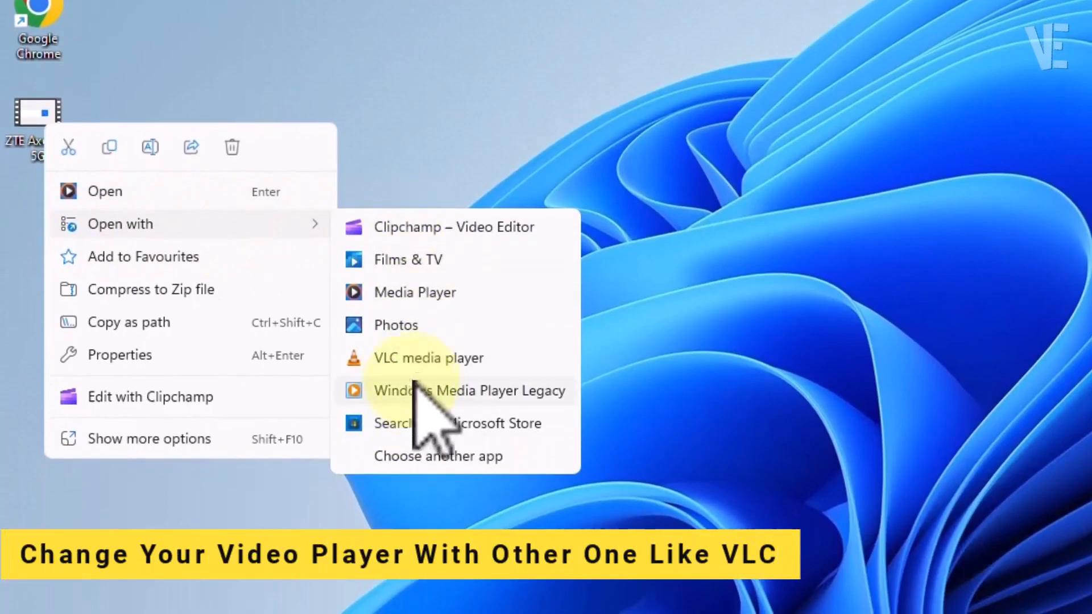
left_click(442, 359)
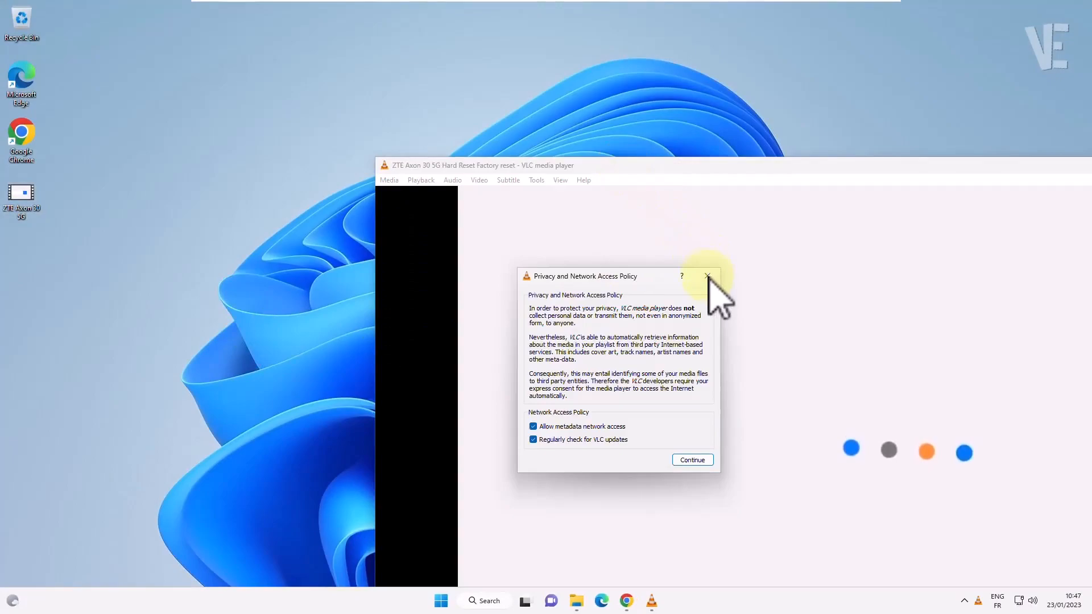
left_click(708, 278)
Shrink and reposition the VLC window so it fits on the desktop, and skip ahead to a late part of the video.
left_click_drag(663, 165, 504, 86)
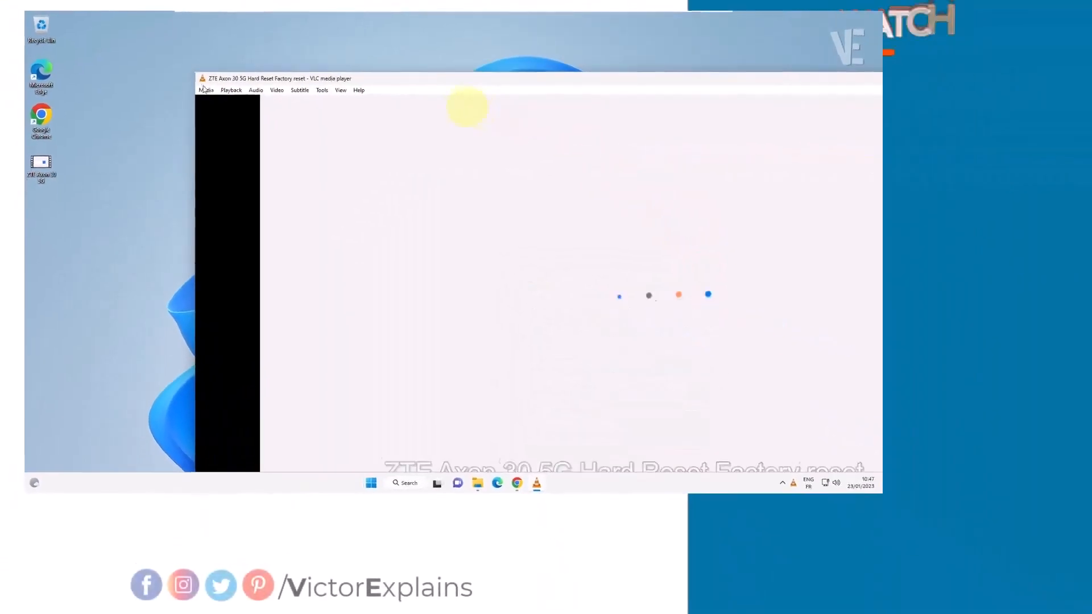
left_click_drag(171, 66, 306, 152)
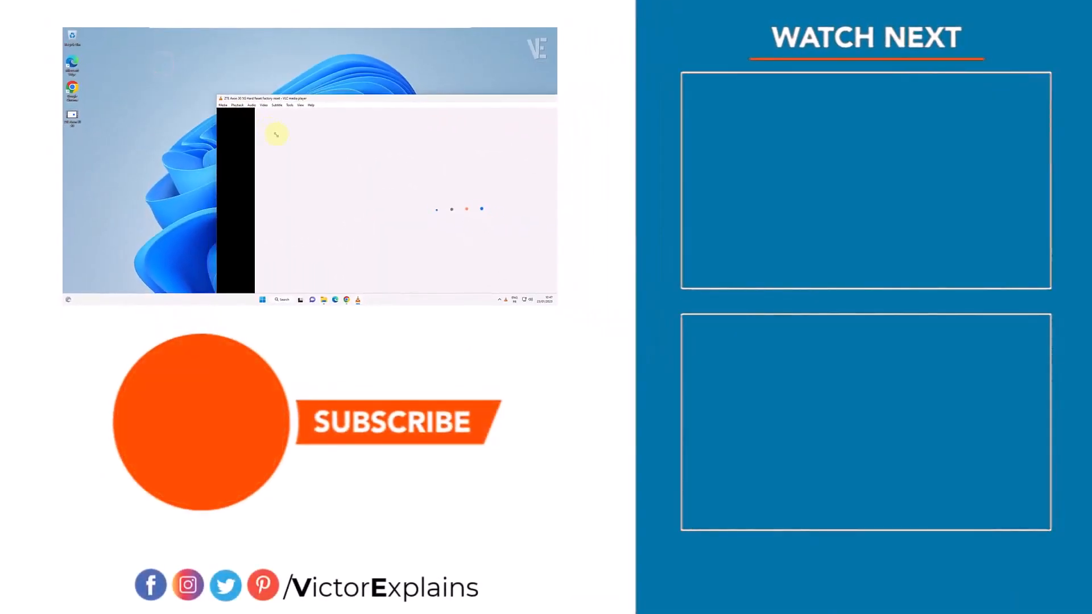
left_click_drag(373, 139, 228, 72)
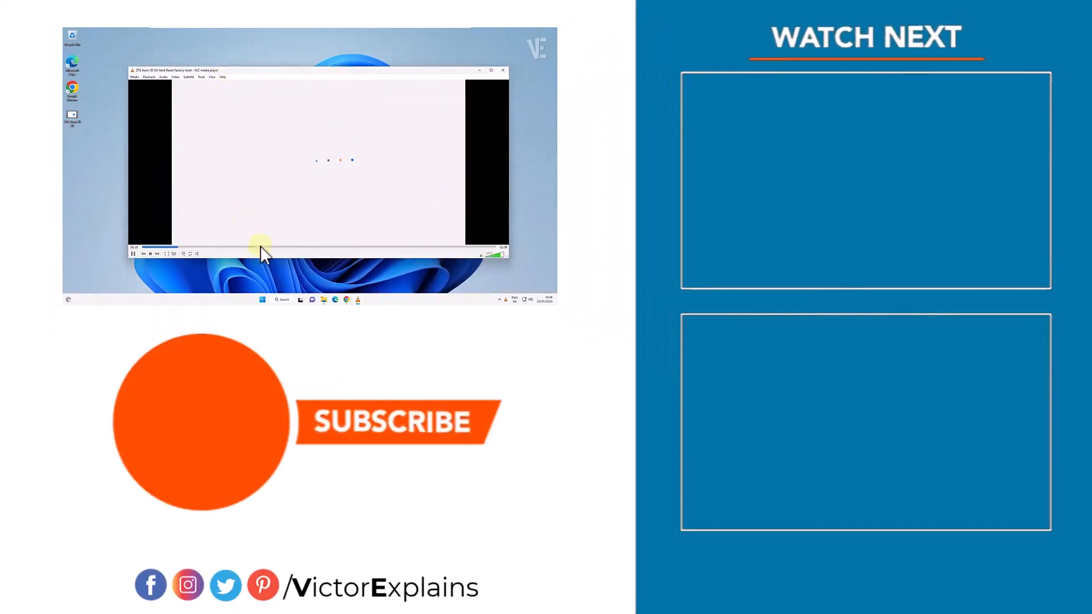
left_click(425, 247)
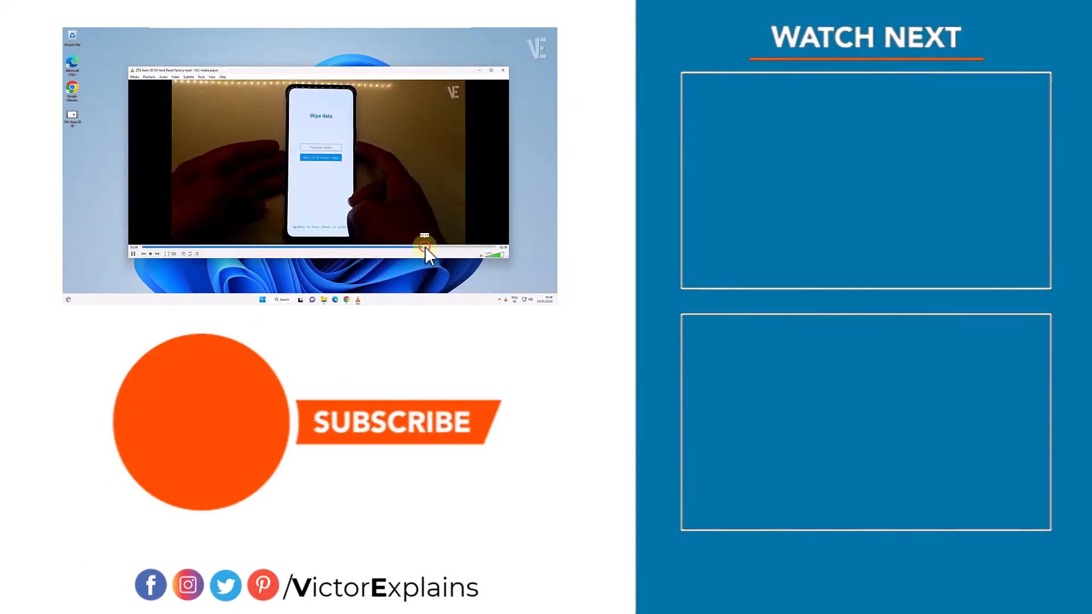